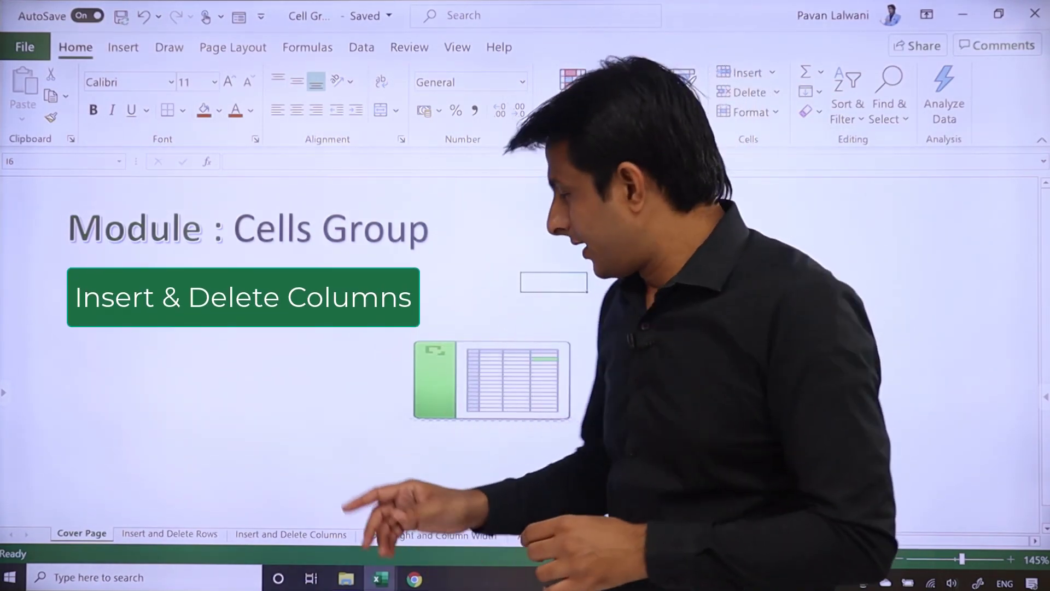
Switch from the Cover Page to the 'Insert and Delete Columns' sheet with Ctrl+Page Down.
{"action": "key", "text": "ctrl+Page_Down"}
{"action": "key", "text": "ctrl+Page_Down"}
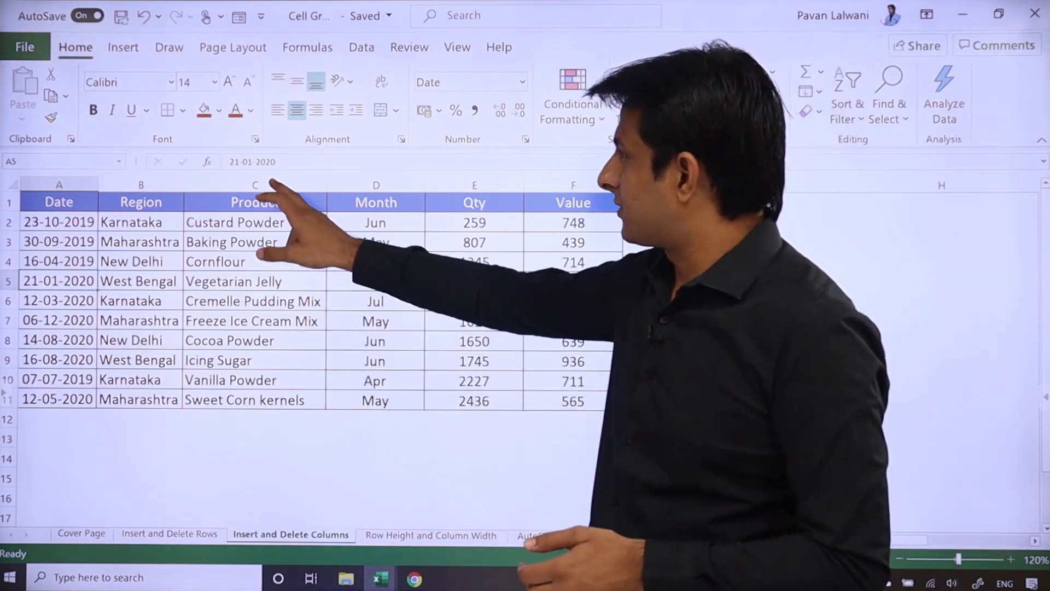
Insert a blank column before Product via the mini toolbar.
{"action": "left_click", "coordinate": [255, 185]}
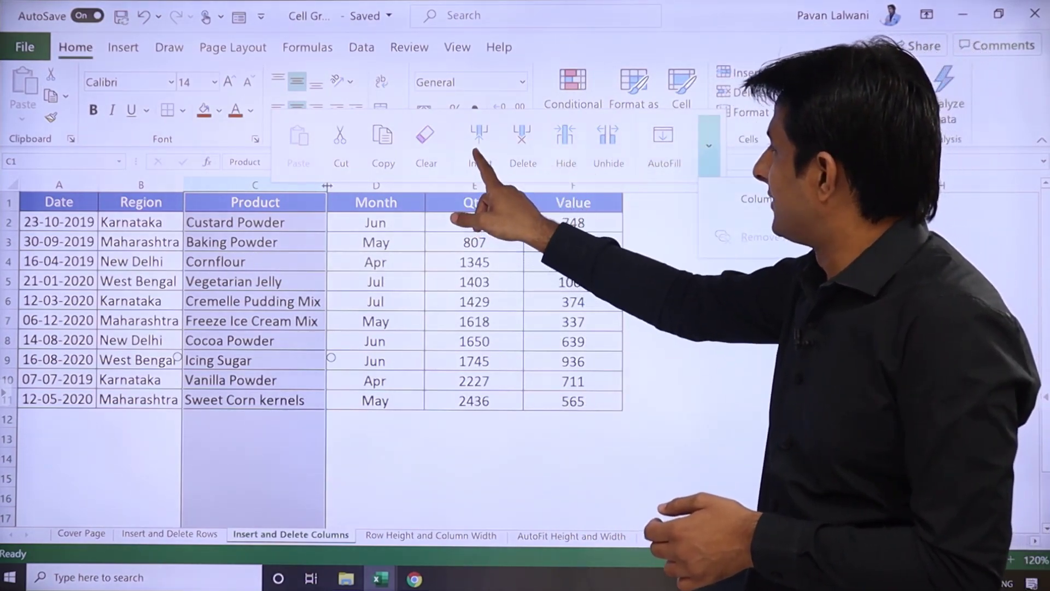
{"action": "left_click", "coordinate": [479, 140]}
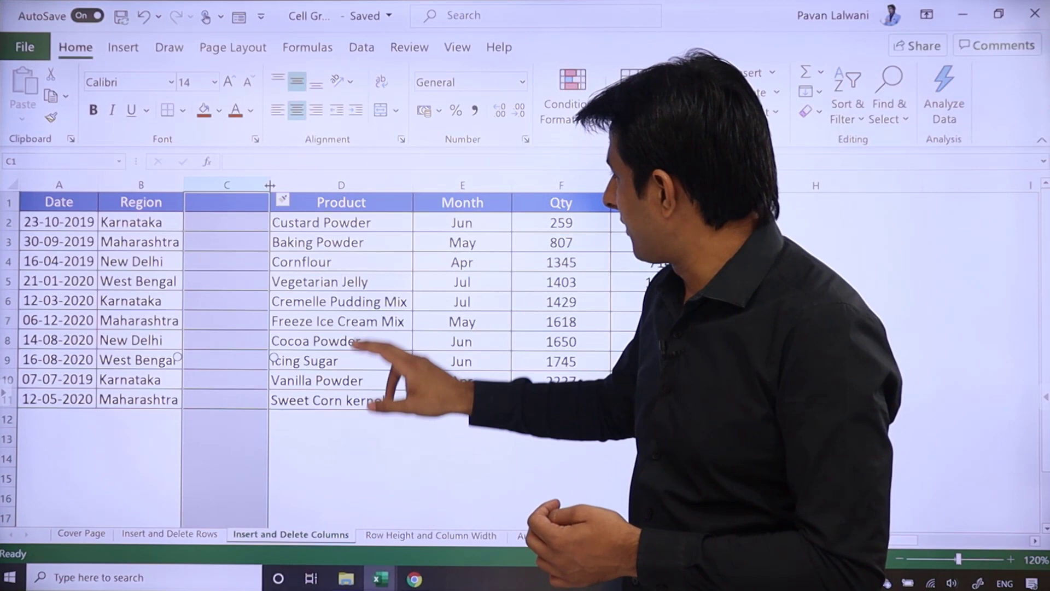
Insert a blank column before Month using the right-click menu and Ctrl+plus.
{"action": "left_click", "coordinate": [493, 186]}
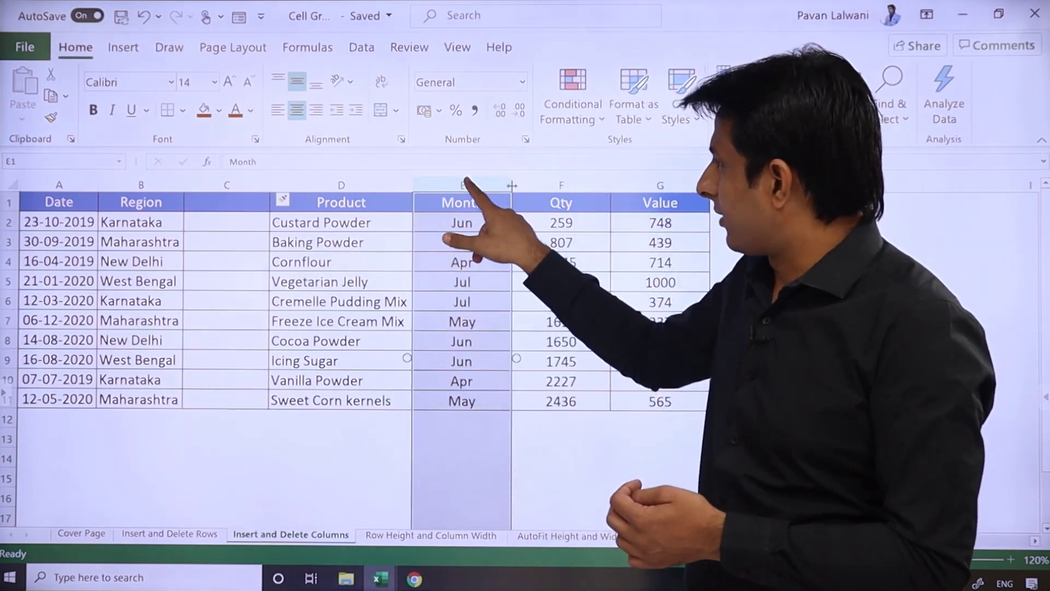
{"action": "right_click", "coordinate": [511, 186]}
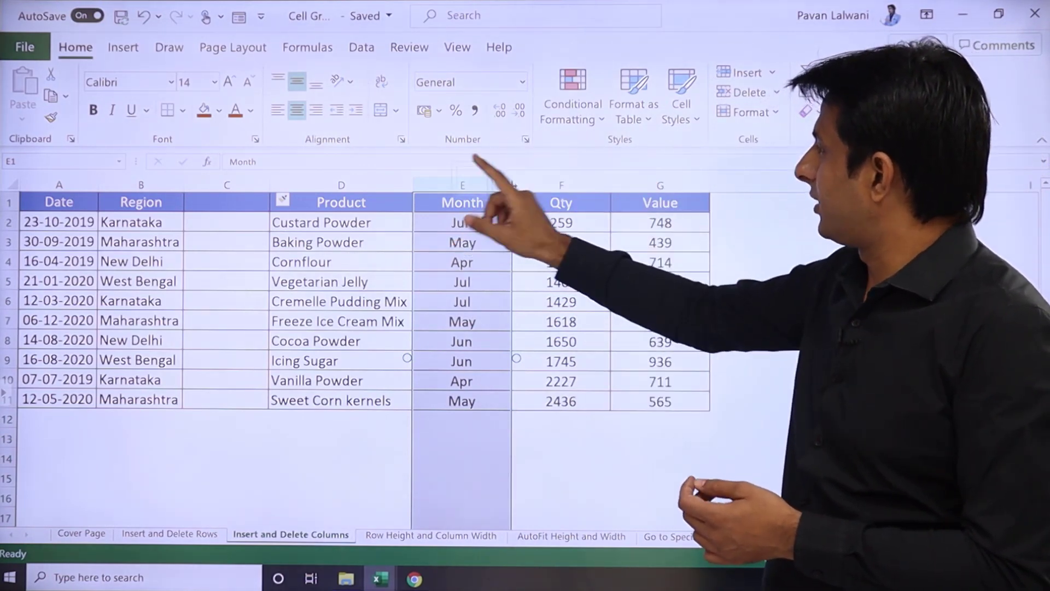
{"action": "key", "text": "ctrl+plus"}
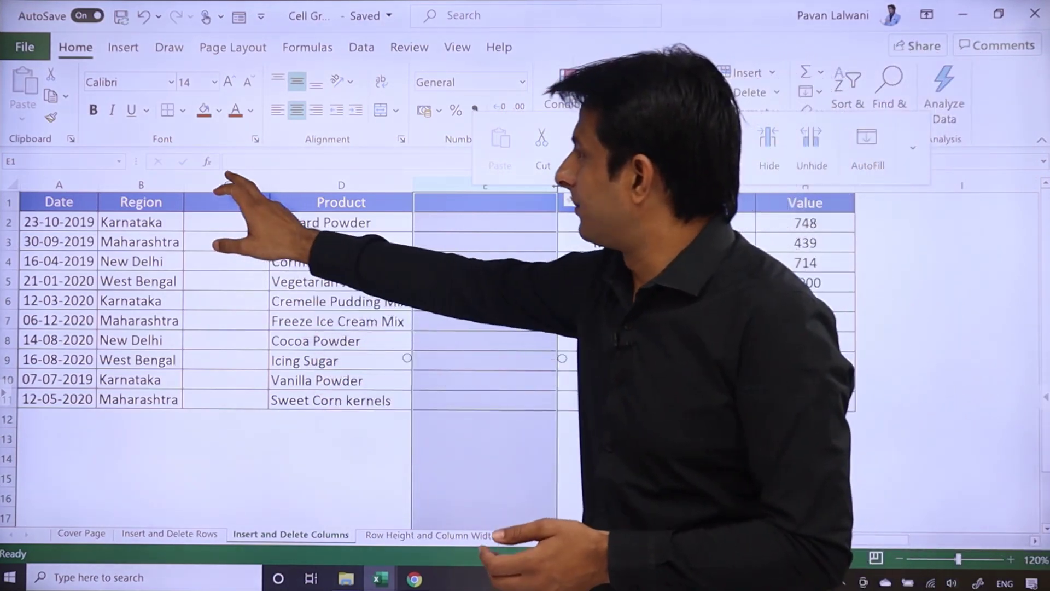
Delete the empty column C between Region and Product.
{"action": "left_click", "coordinate": [247, 185]}
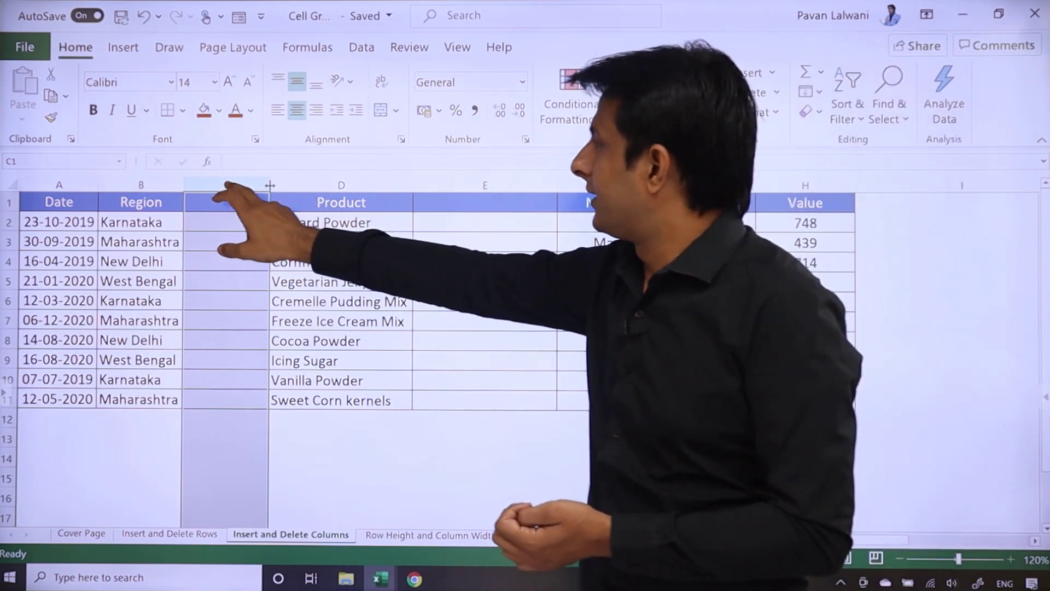
{"action": "left_click", "coordinate": [234, 185]}
{"action": "left_click", "coordinate": [483, 148]}
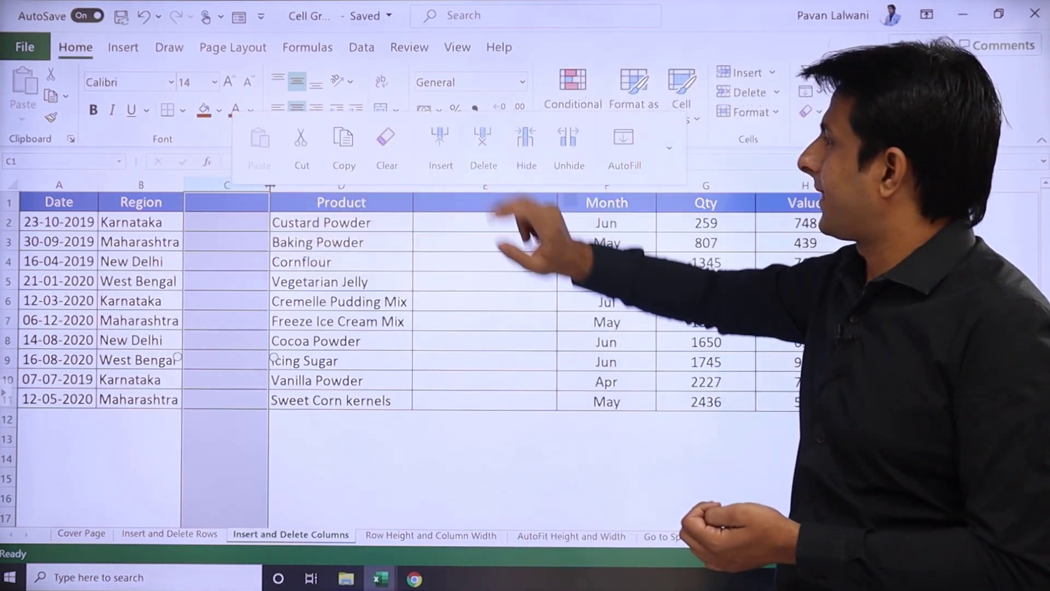
Delete the remaining empty column D so the table is back to six columns.
{"action": "left_click", "coordinate": [398, 185]}
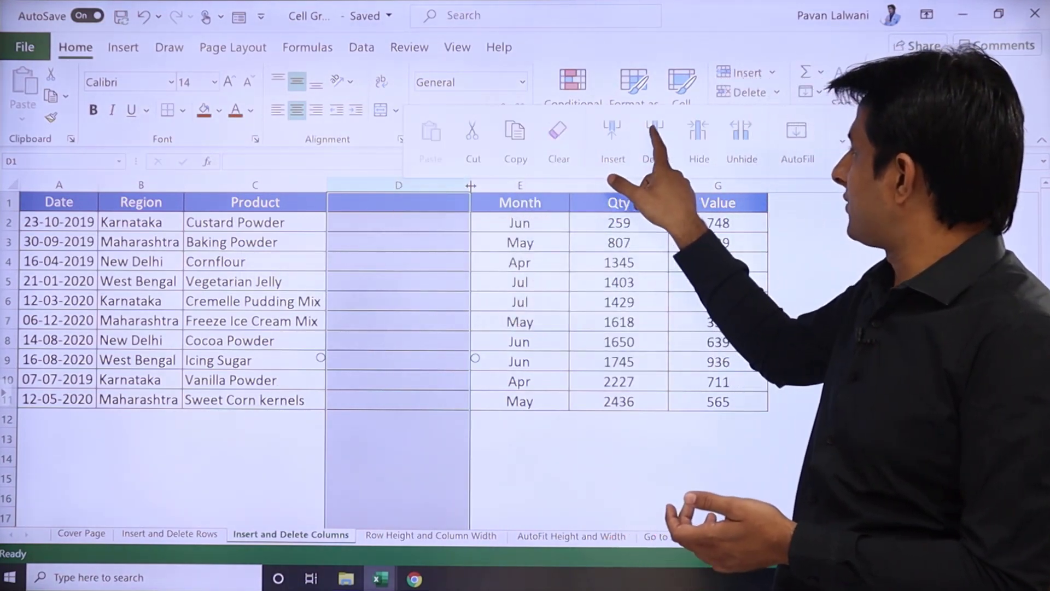
{"action": "left_click", "coordinate": [654, 135]}
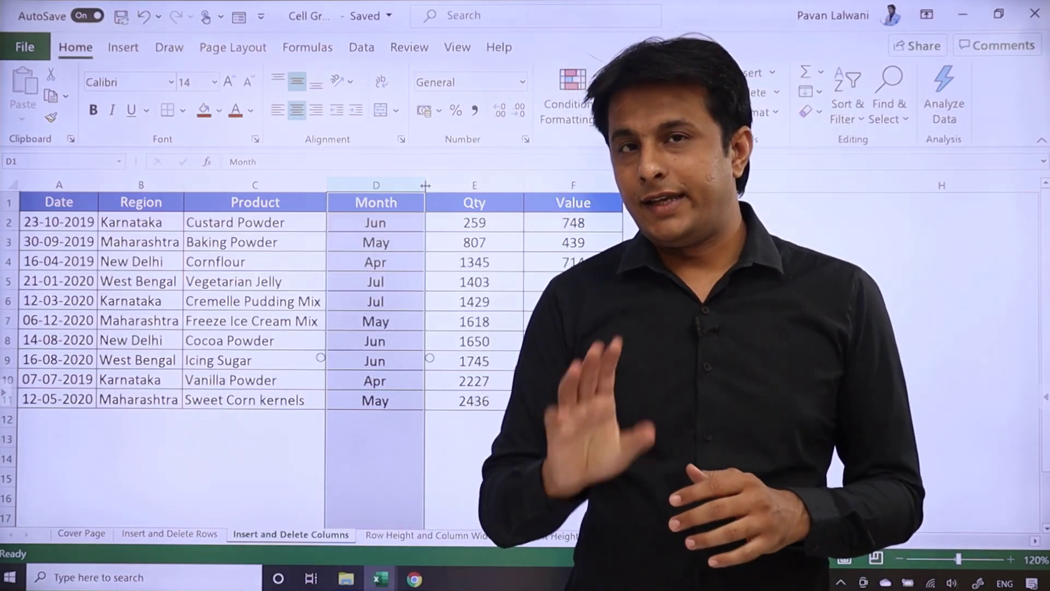
{"action": "left_click", "coordinate": [141, 185]}
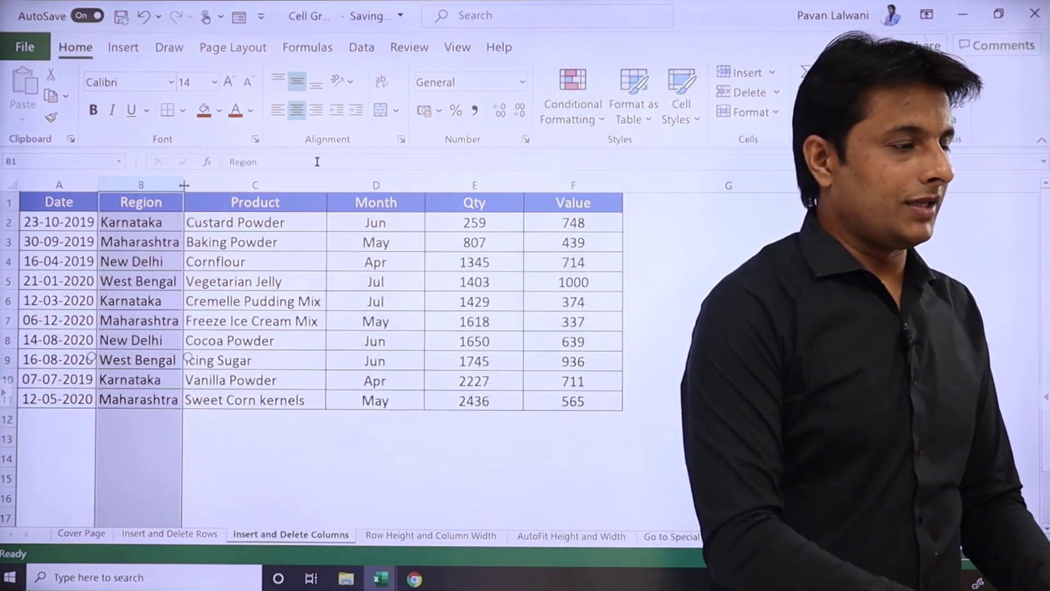
{"action": "left_click_drag", "start_coordinate": [148, 185], "coordinate": [259, 183]}
{"action": "left_click", "coordinate": [149, 198]}
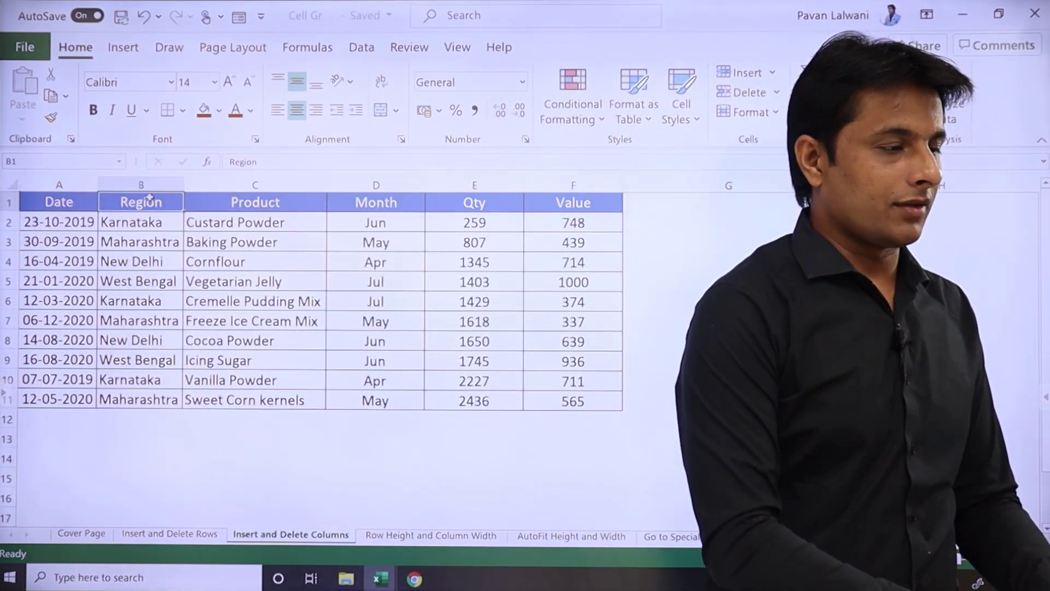
{"action": "left_click_drag", "start_coordinate": [149, 185], "coordinate": [371, 176]}
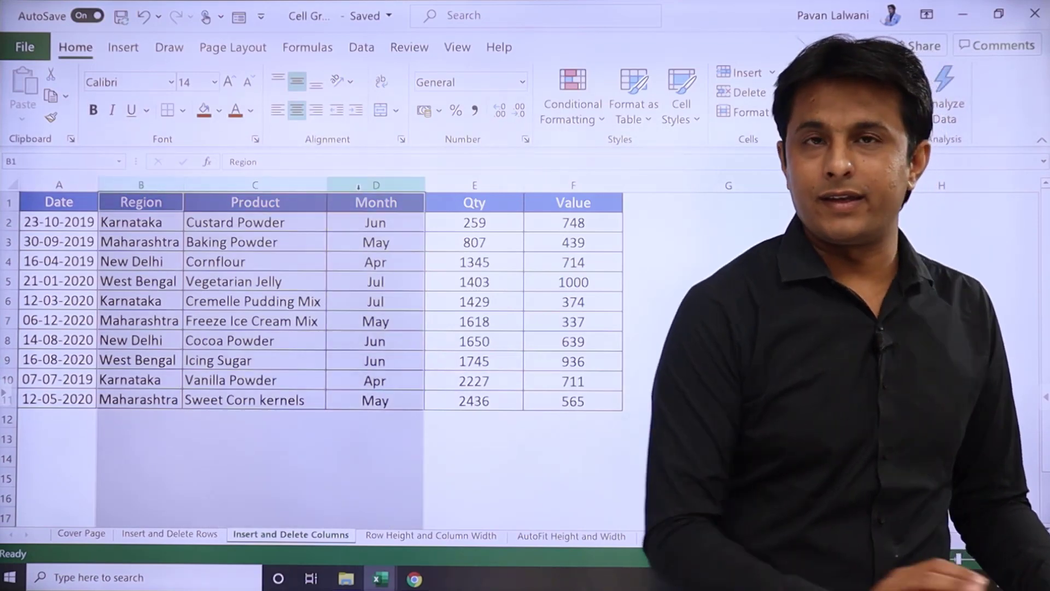
{"action": "key", "text": "ctrl"}
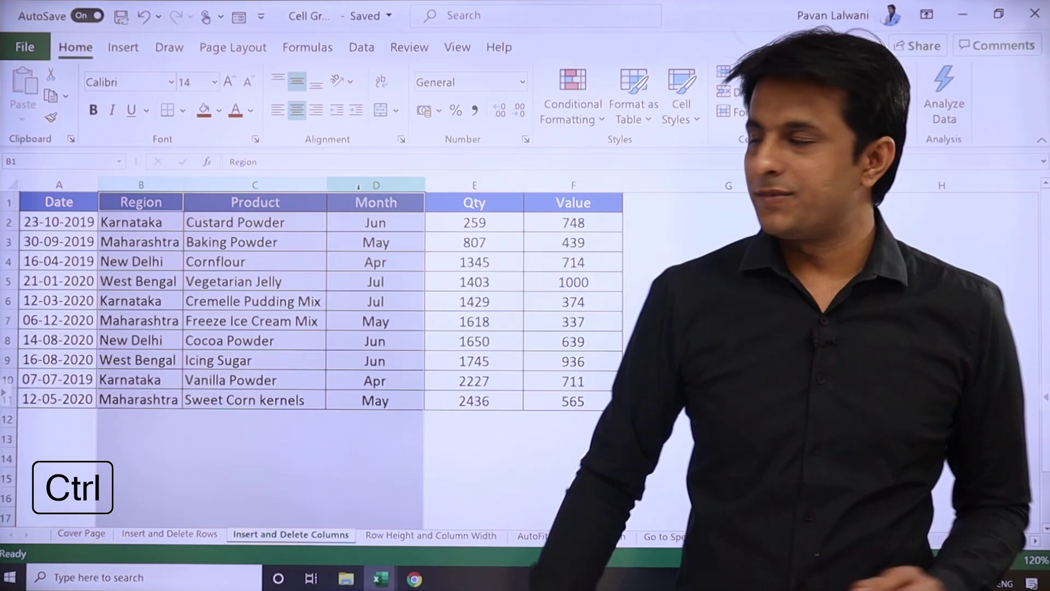
{"action": "left_click", "coordinate": [370, 185]}
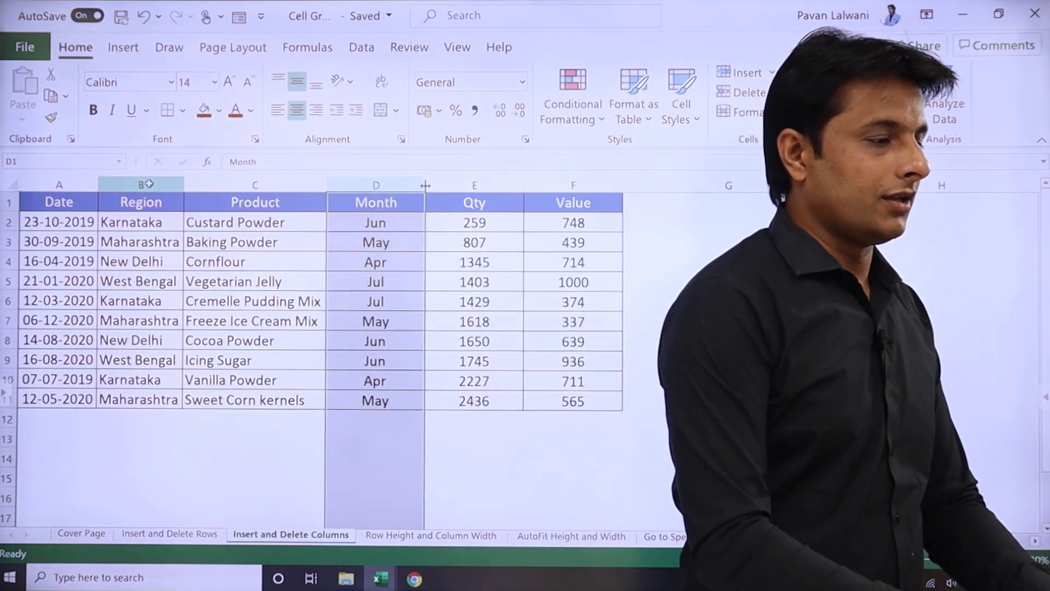
{"action": "left_click_drag", "start_coordinate": [146, 185], "coordinate": [386, 179]}
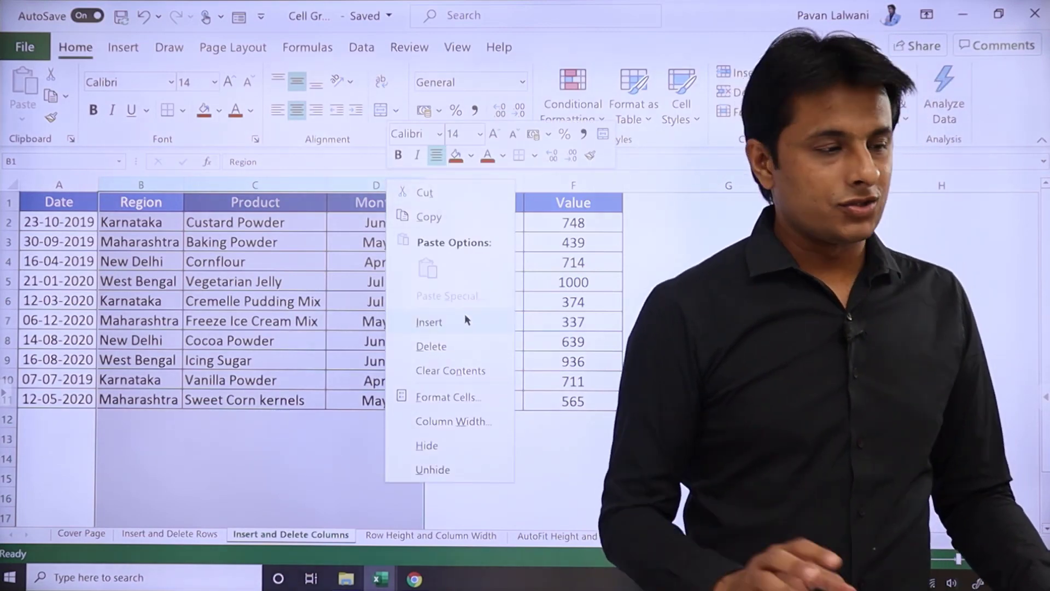
{"action": "left_click", "coordinate": [464, 316]}
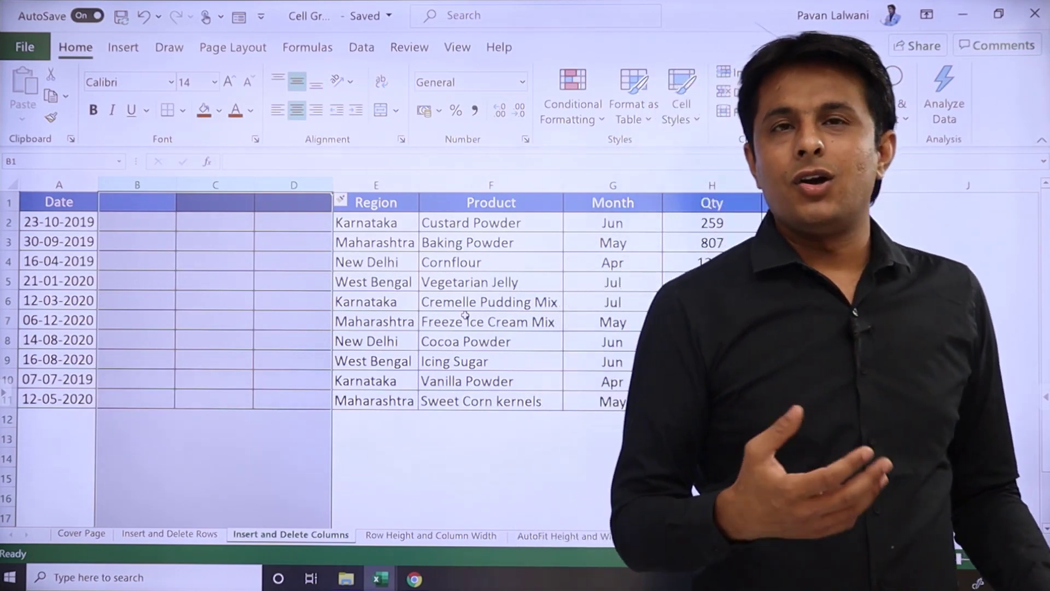
{"action": "right_click", "coordinate": [297, 188]}
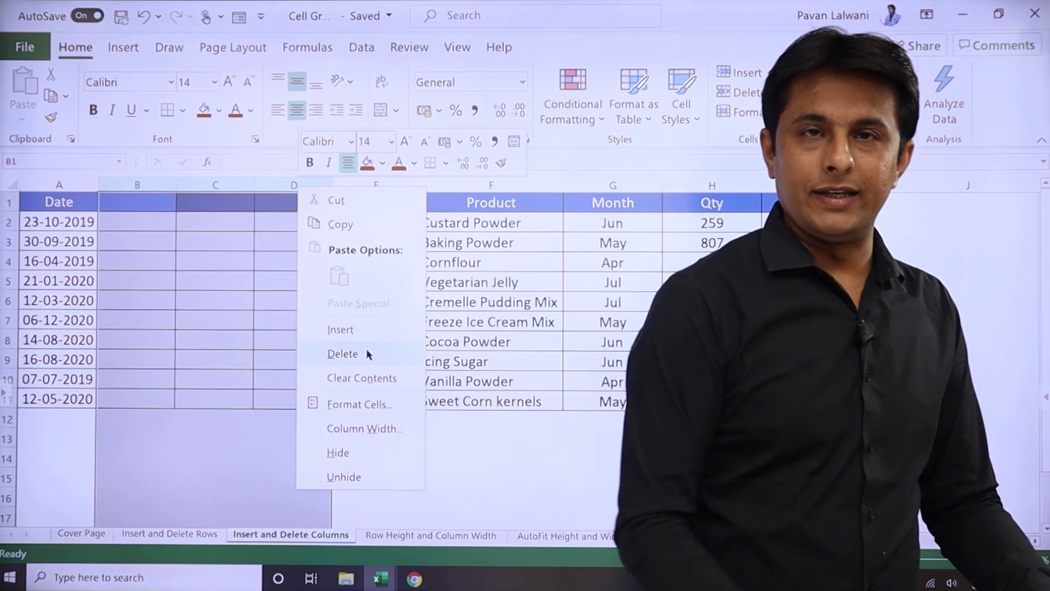
{"action": "left_click", "coordinate": [342, 353]}
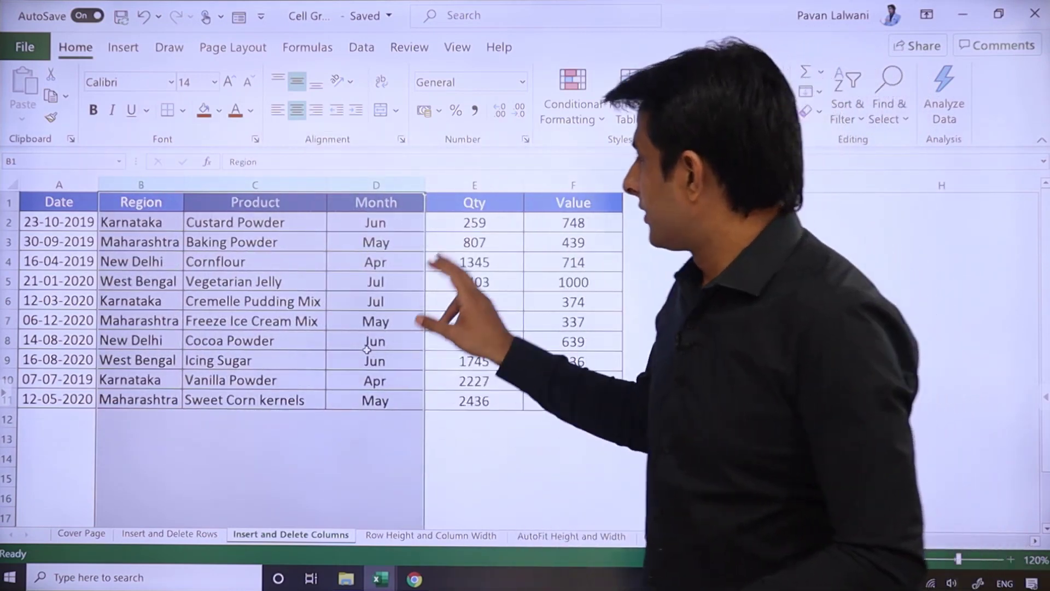
{"action": "left_click", "coordinate": [475, 243]}
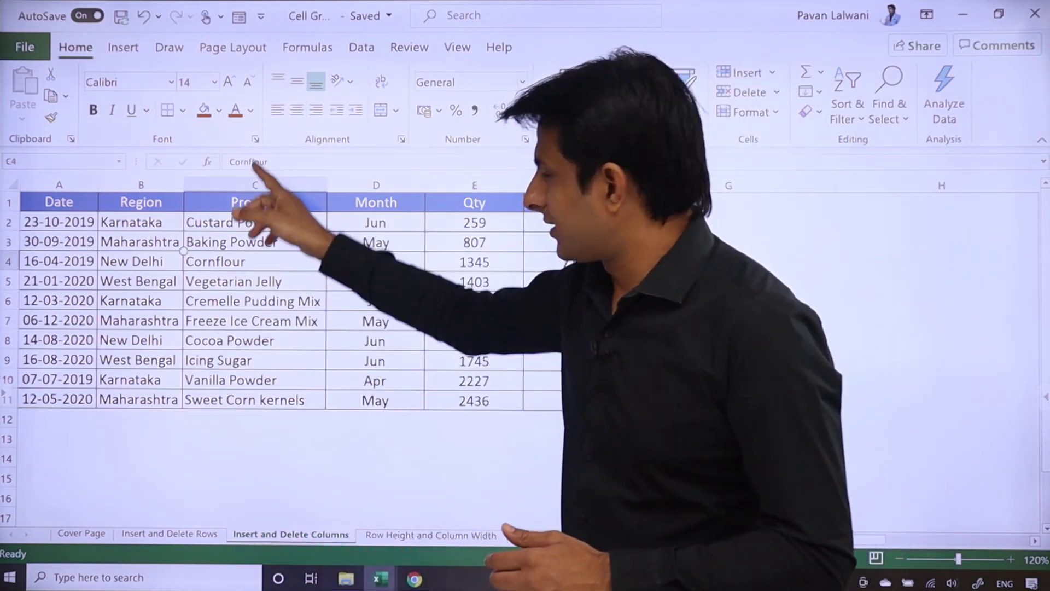
From the Cornflour cell in column C, insert a sheet column before Product via Home > Insert.
{"action": "key", "text": "Down"}
{"action": "key", "text": "Left"}
{"action": "key", "text": "Left"}
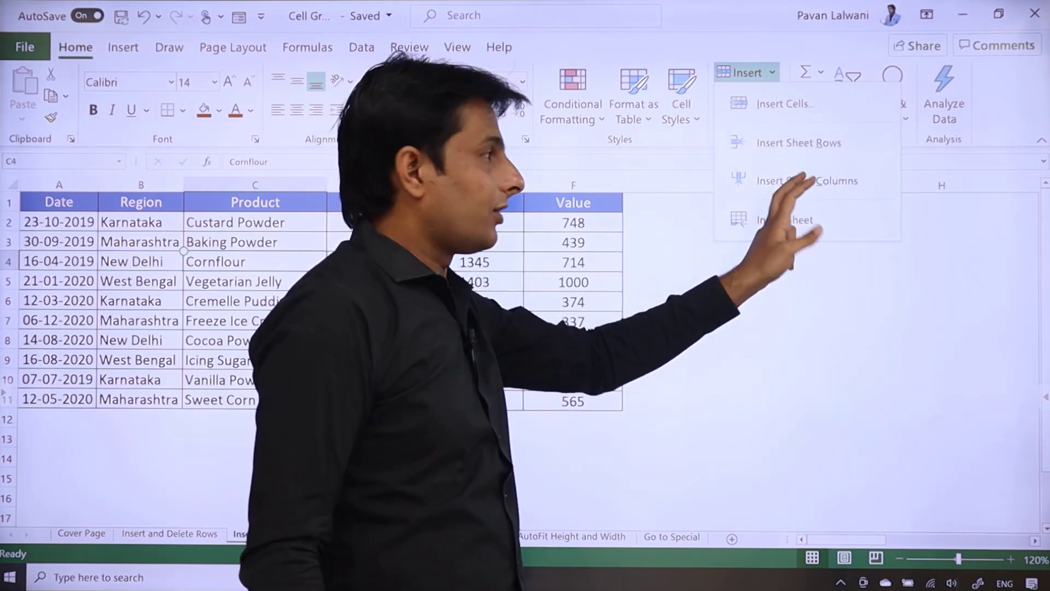
{"action": "left_click", "coordinate": [808, 181]}
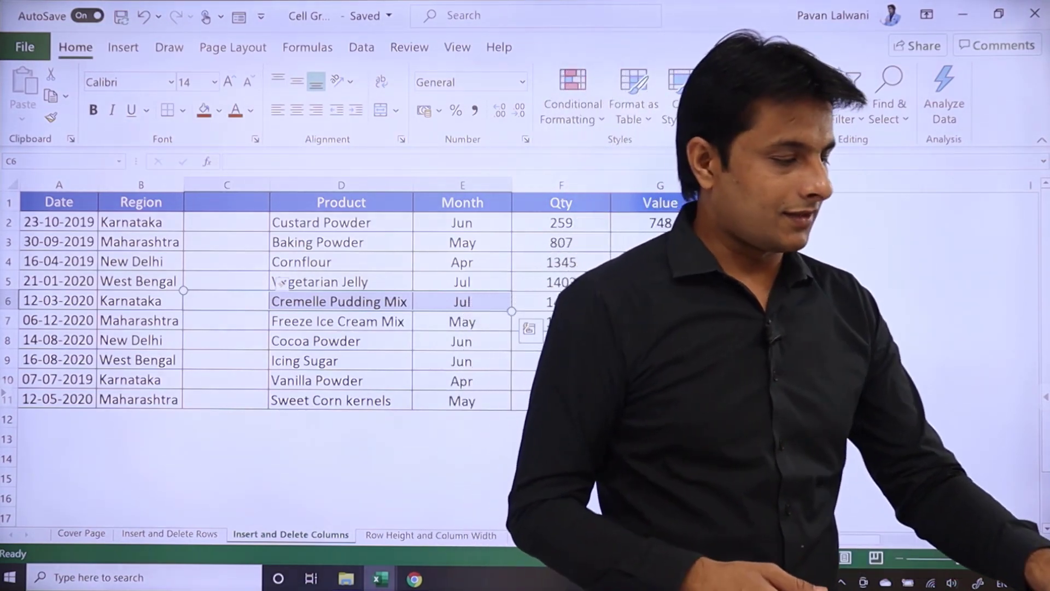
Insert sheet columns with the Alt, H, I, C sequence, leaving four blank columns before Product.
{"action": "key", "text": "h"}
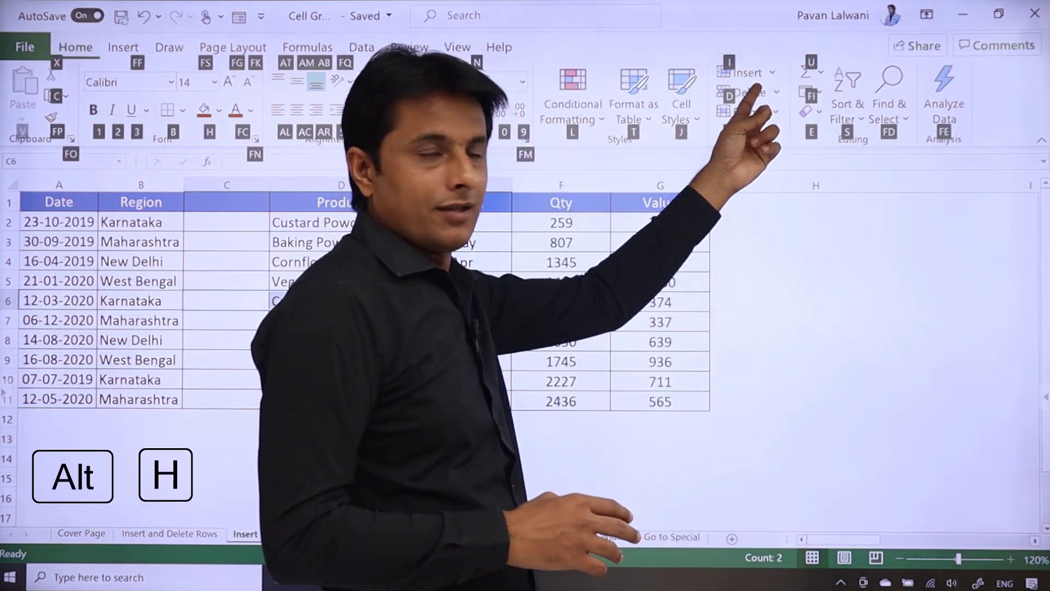
{"action": "key", "text": "i"}
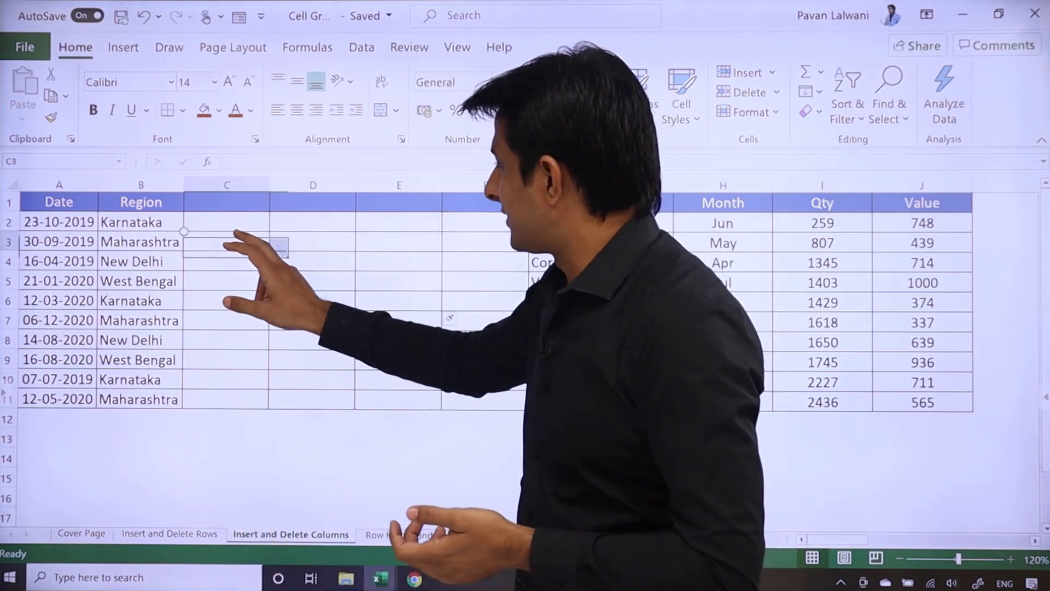
Select across blank columns C to F and delete them with Alt, H, D, C, restoring the six columns.
{"action": "key", "text": "shift+Right"}
{"action": "key", "text": "shift+Right"}
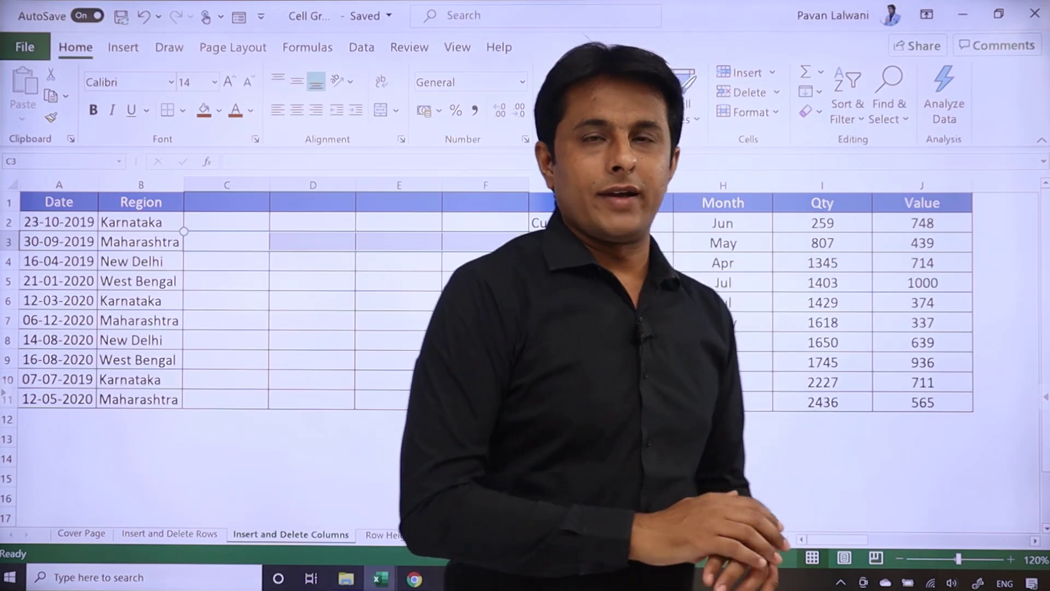
{"action": "key", "text": "alt"}
{"action": "key", "text": "h"}
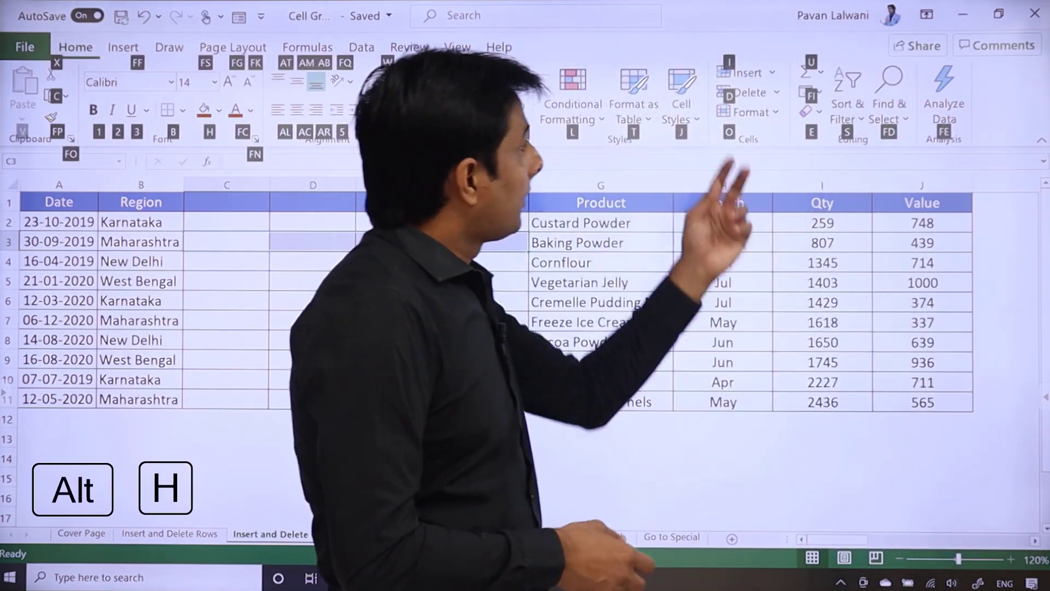
{"action": "key", "text": "d"}
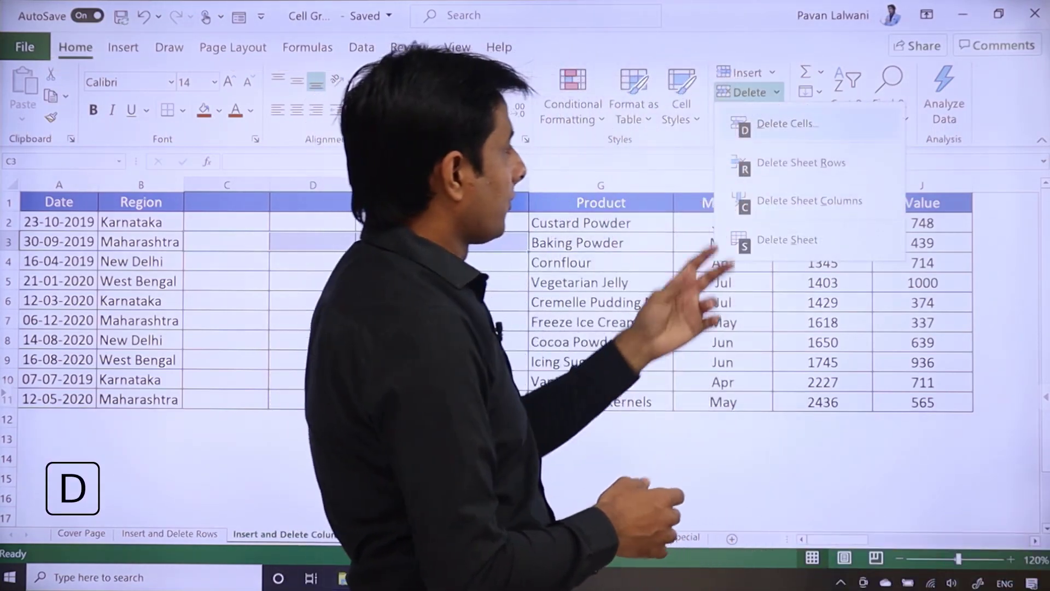
{"action": "key", "text": "c"}
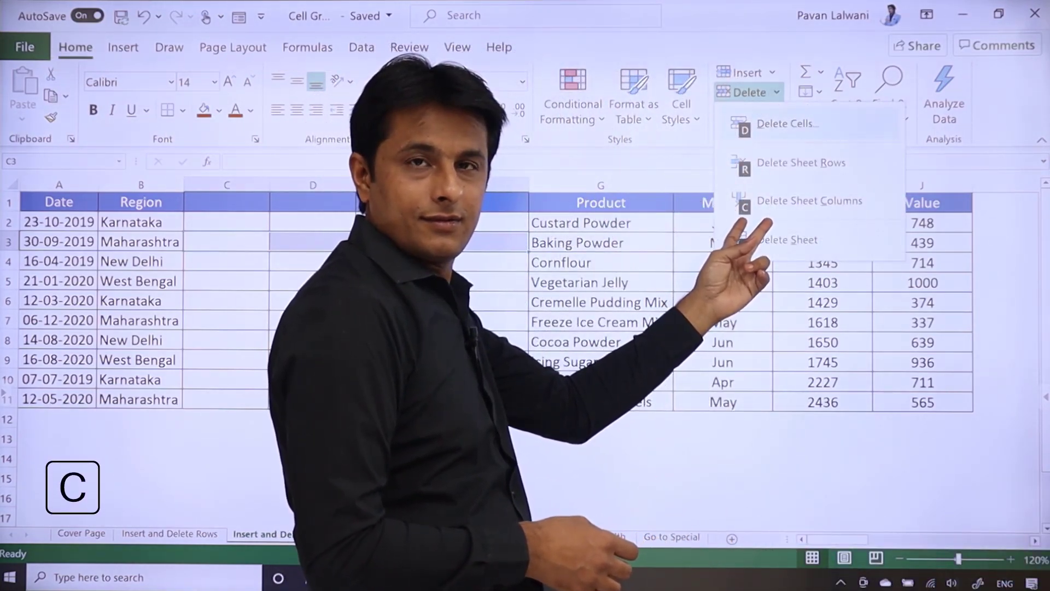
{"action": "key", "text": "c"}
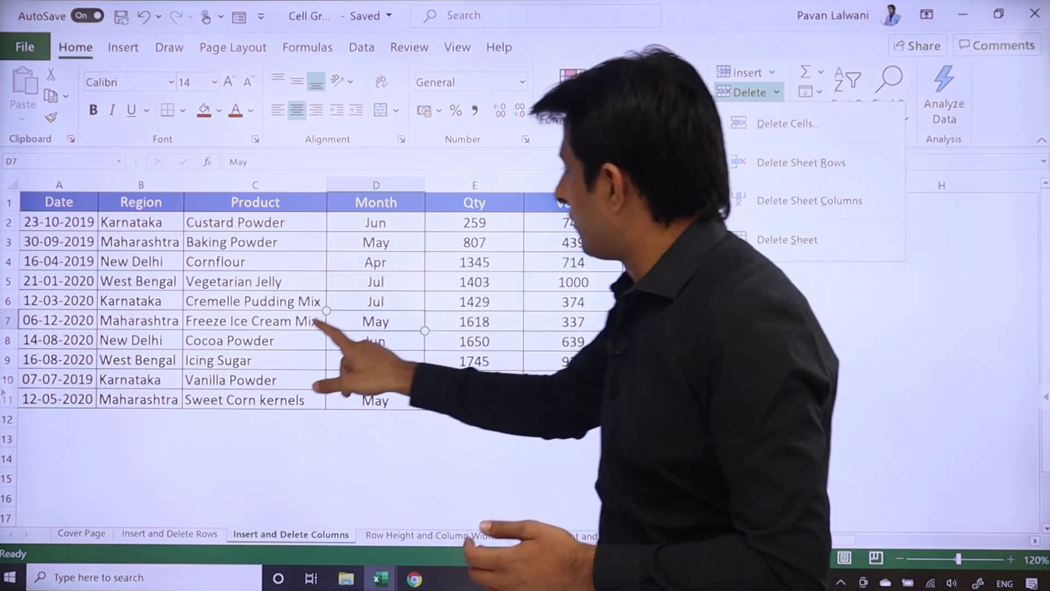
{"action": "key", "text": "Escape"}
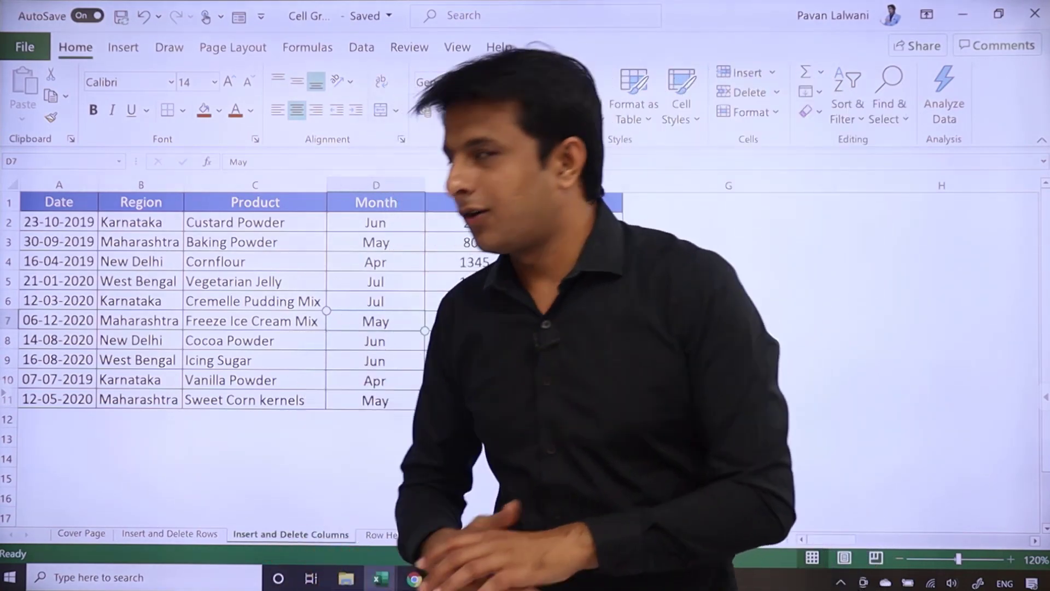